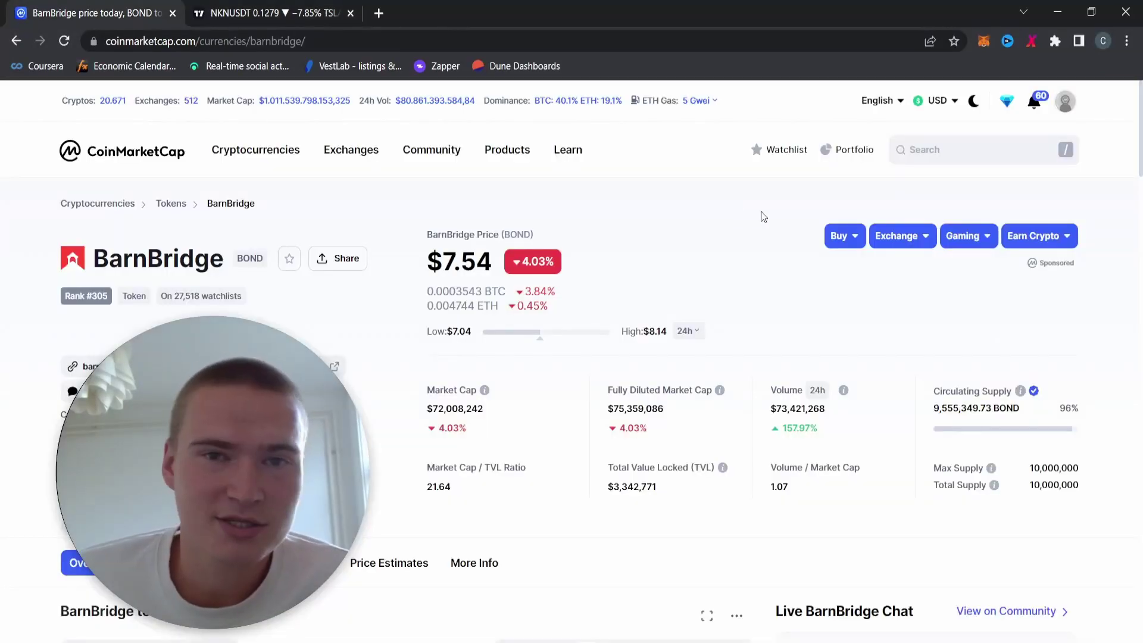
- Search CoinMarketCap for nkn, open the NKN coin page and review its price and market statistics
{"action": "left_click", "coordinate": [916, 154]}
{"action": "type", "text": "nkn"}
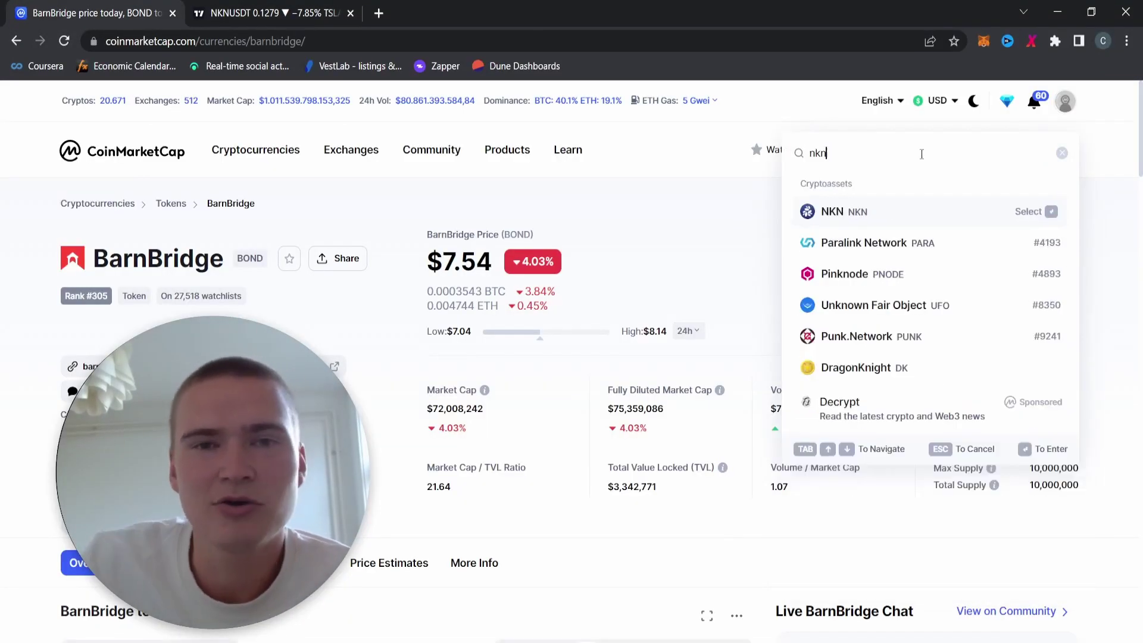
{"action": "left_click", "coordinate": [885, 207]}
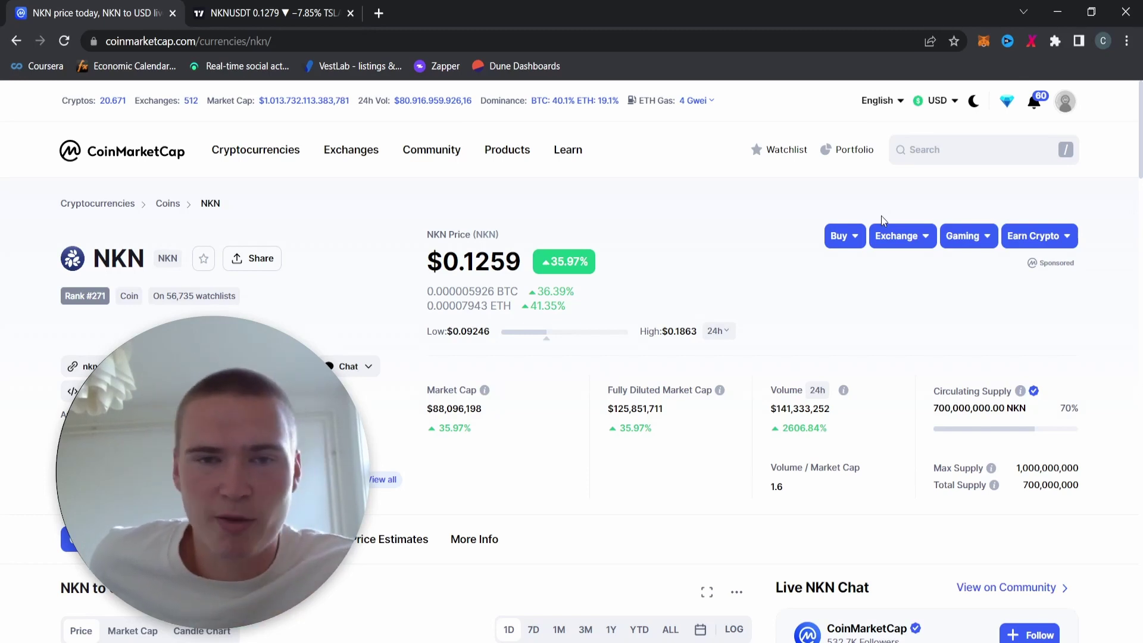
{"action": "scroll", "coordinate": [784, 216], "scroll_direction": "down", "scroll_amount": 5}
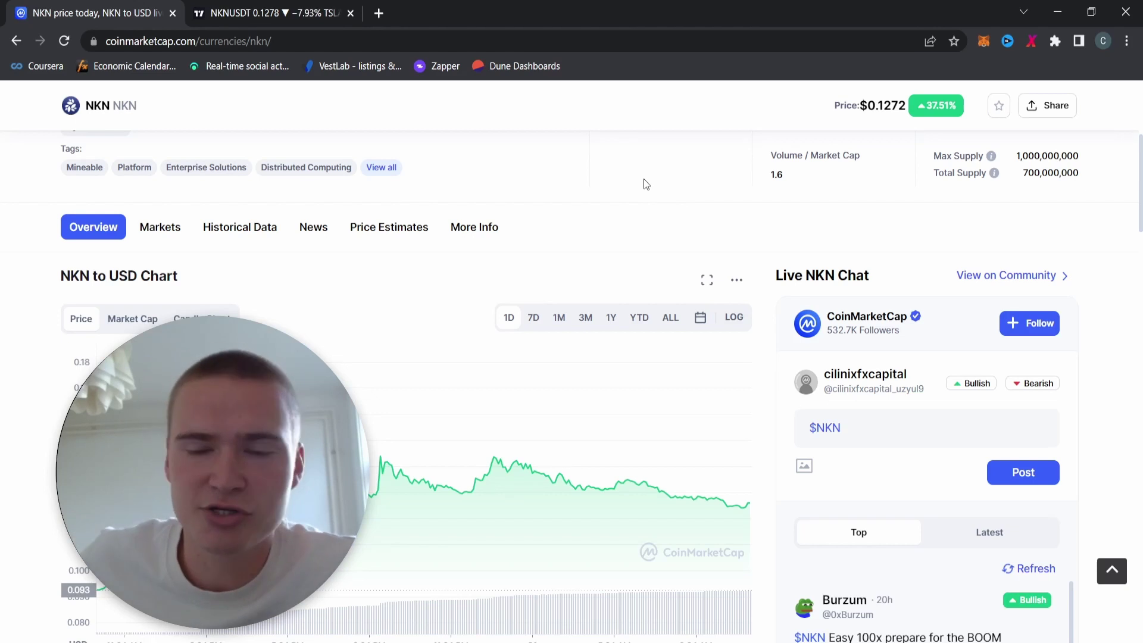
{"action": "scroll", "coordinate": [647, 187], "scroll_direction": "up", "scroll_amount": 3}
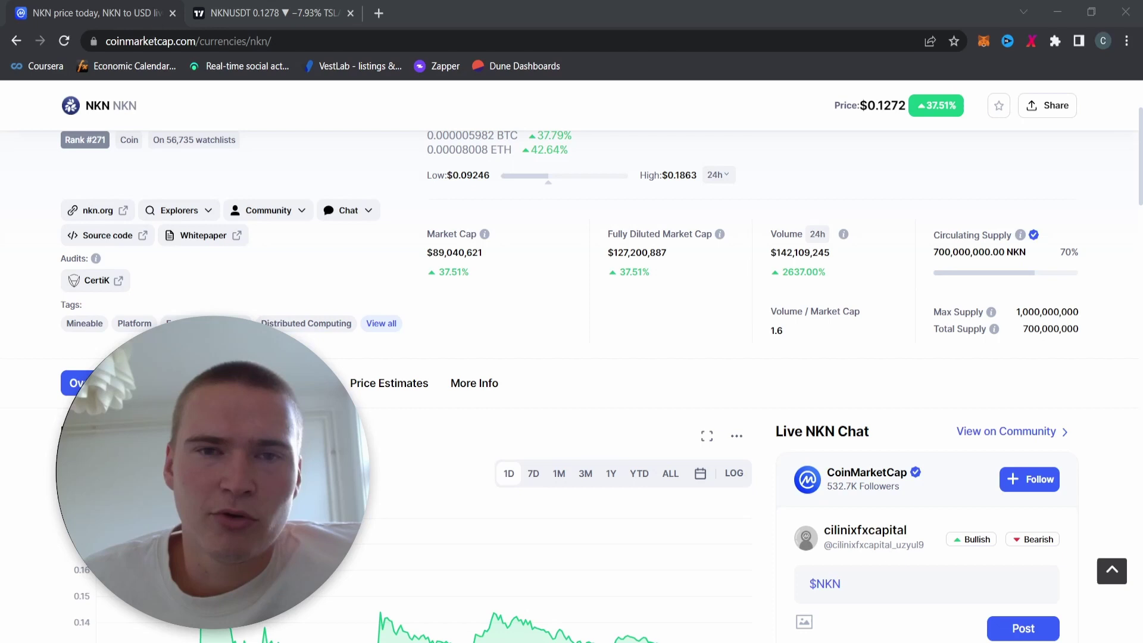
- Switch to TradingView and examine the NKNUSDT 4-hour chart around the August spike, checking back against NKN's CoinMarketCap statistics
{"action": "left_click", "coordinate": [238, 13]}
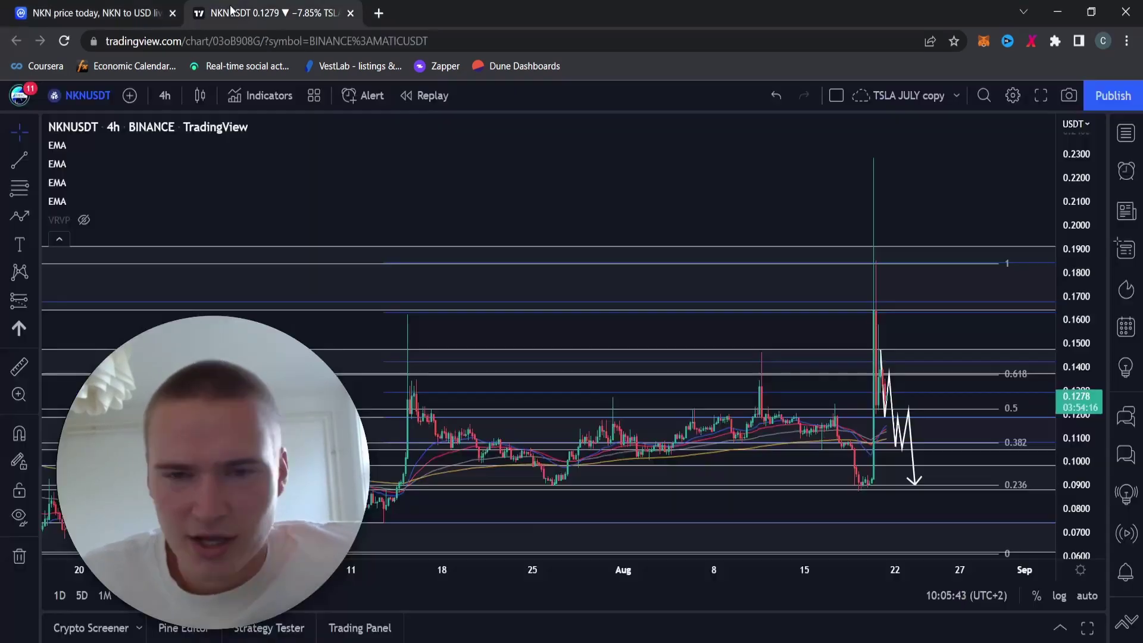
{"action": "scroll", "coordinate": [692, 214], "scroll_direction": "down", "scroll_amount": 3}
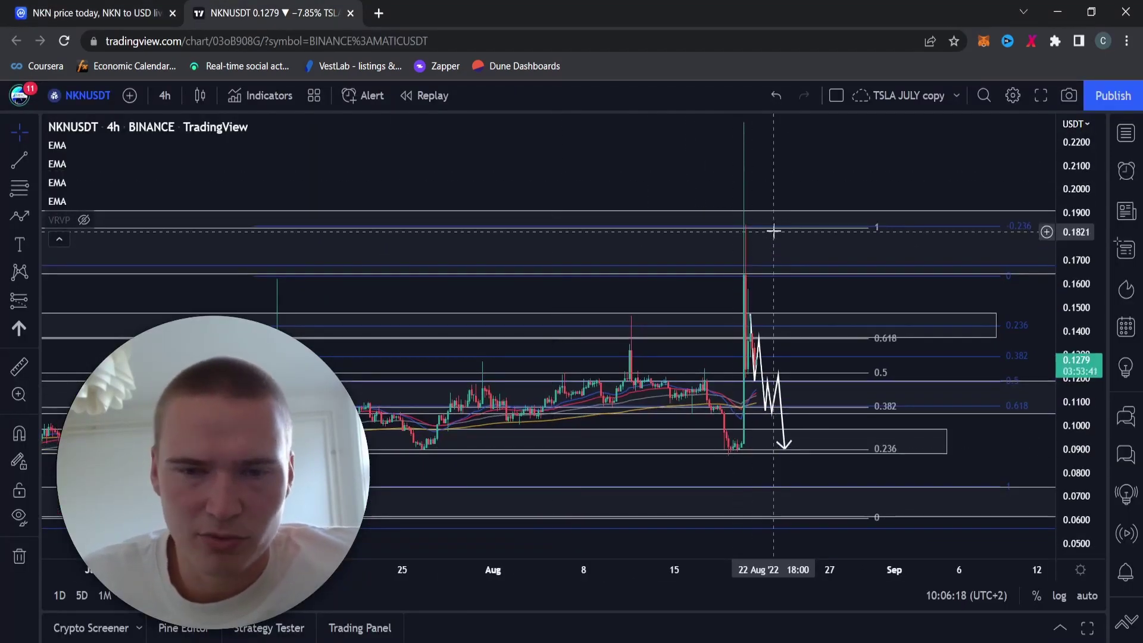
{"action": "left_click_drag", "start_coordinate": [713, 183], "coordinate": [708, 217]}
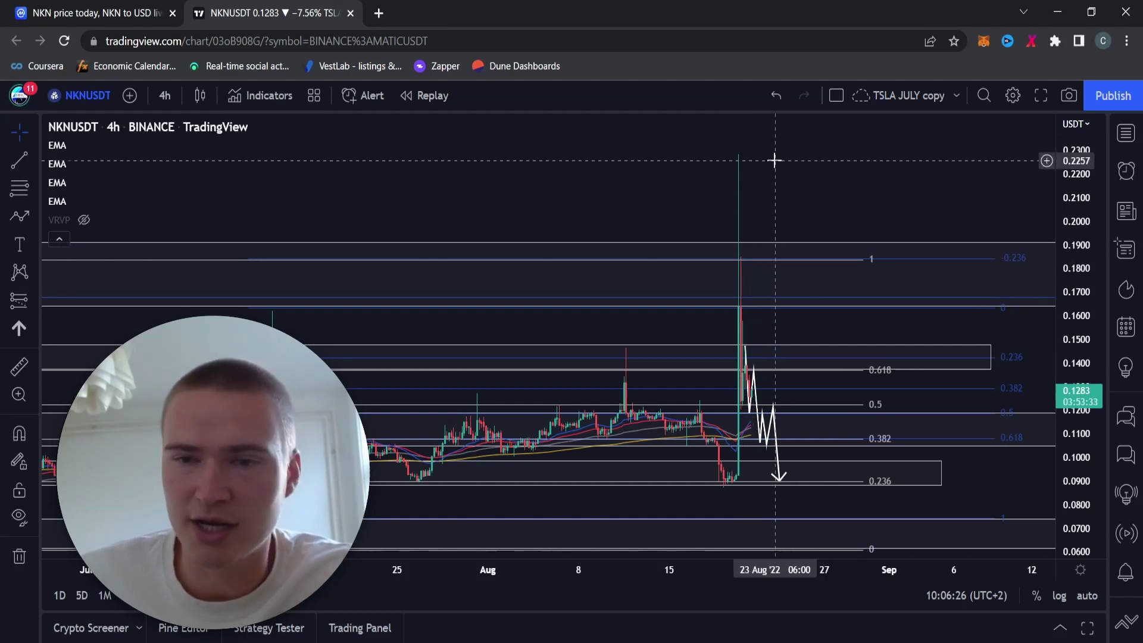
{"action": "left_click_drag", "start_coordinate": [815, 205], "coordinate": [817, 174]}
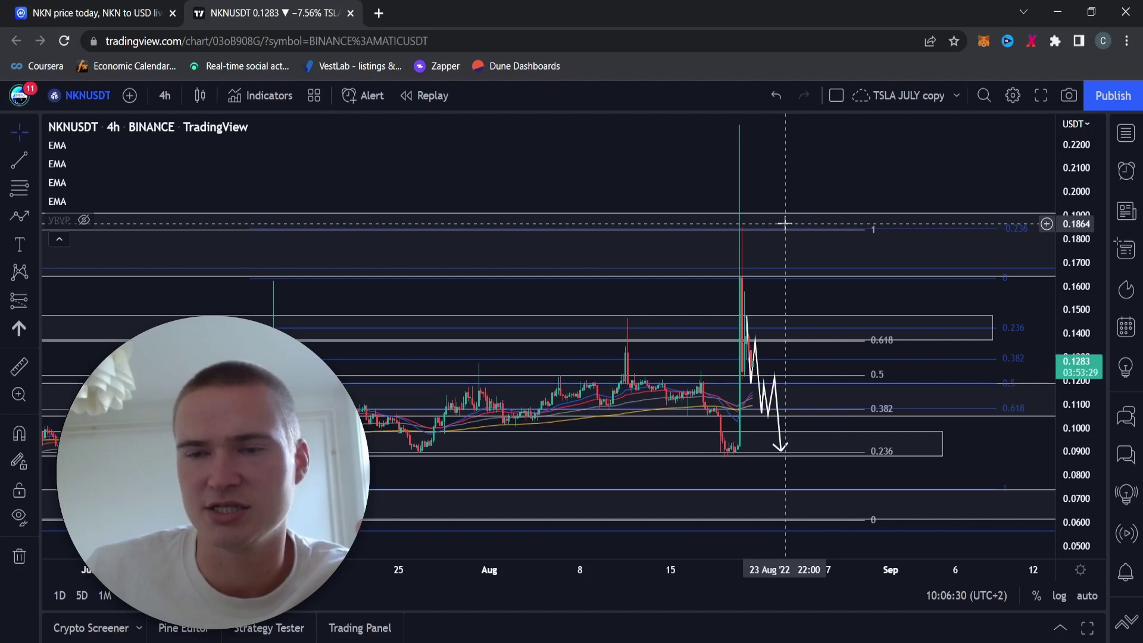
{"action": "key", "text": "ctrl+Tab"}
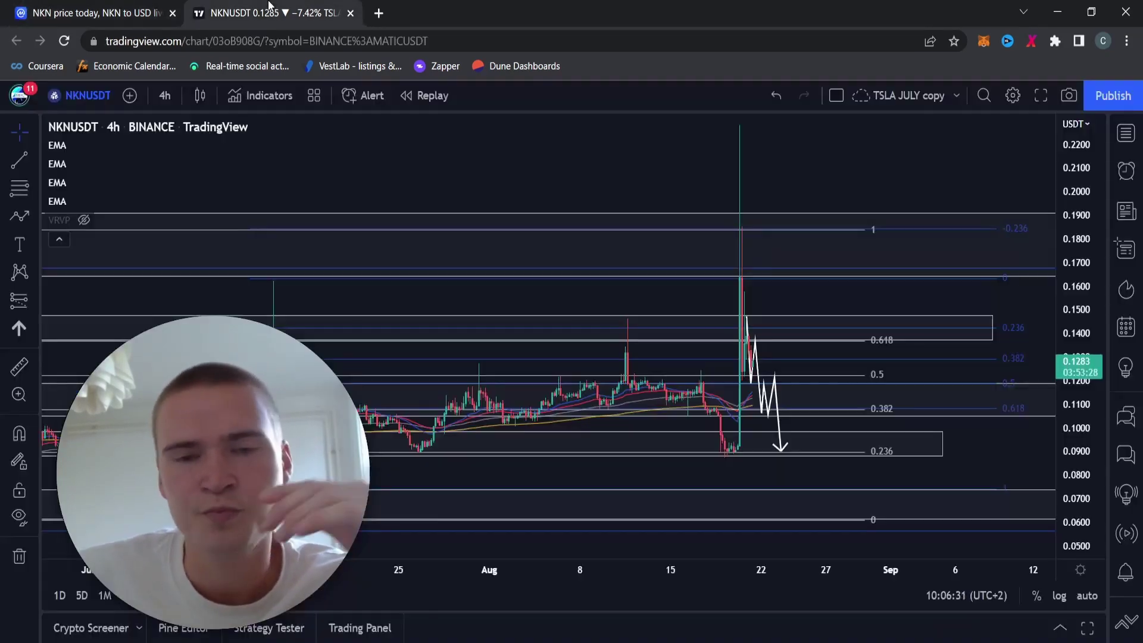
{"action": "left_click", "coordinate": [269, 13]}
{"action": "left_click_drag", "start_coordinate": [662, 137], "coordinate": [633, 132]}
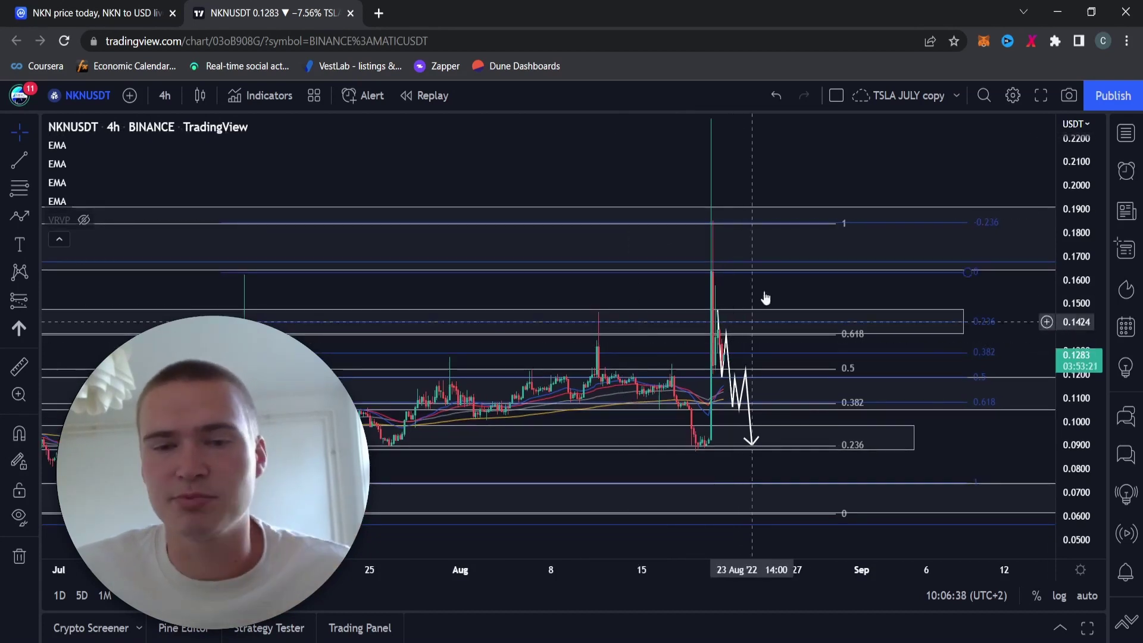
{"action": "left_click_drag", "start_coordinate": [752, 300], "coordinate": [752, 313]}
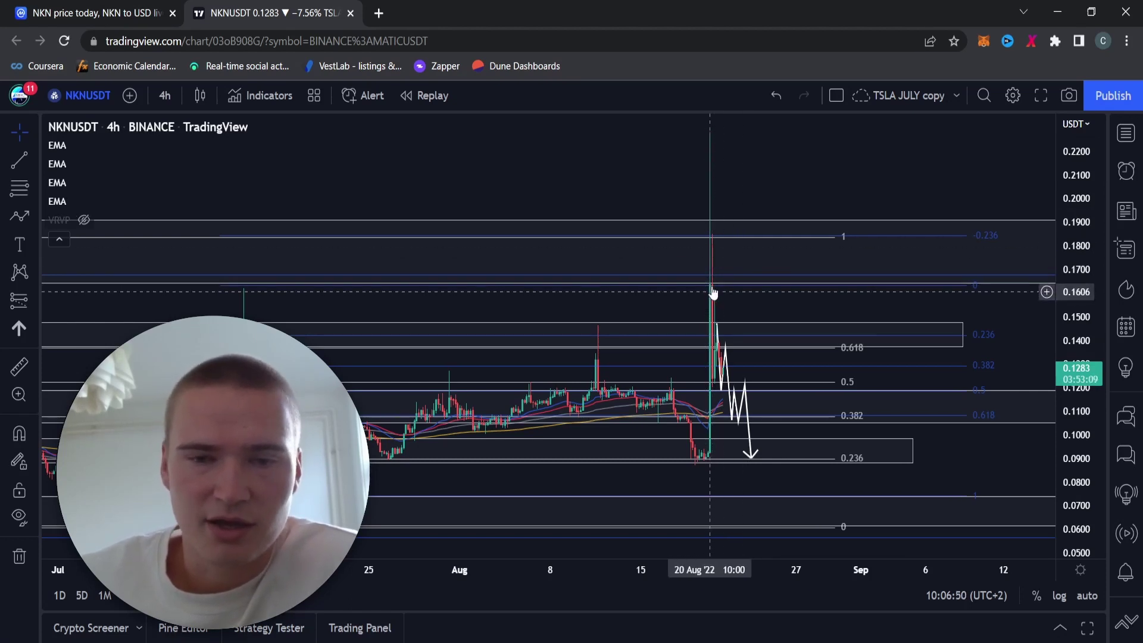
{"action": "left_click_drag", "start_coordinate": [802, 180], "coordinate": [825, 202]}
{"action": "left_click_drag", "start_coordinate": [1072, 237], "coordinate": [1072, 259]}
{"action": "left_click_drag", "start_coordinate": [782, 177], "coordinate": [805, 161]}
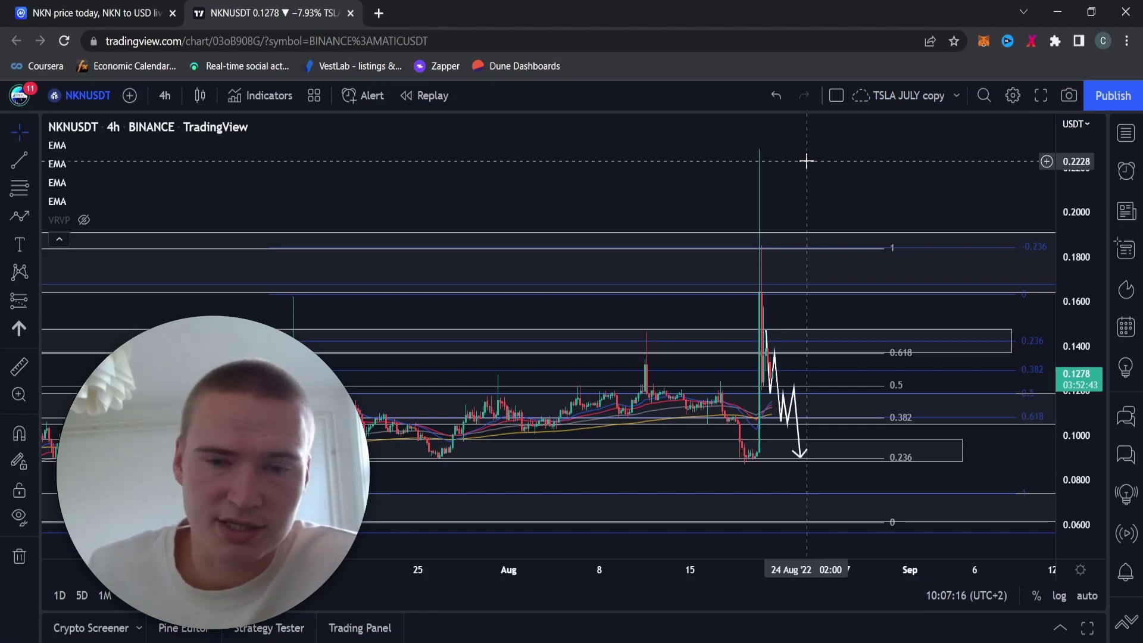
- Shift the white zigzag price projection about one day forward on the NKNUSDT chart, clear of the latest candles
{"action": "left_click_drag", "start_coordinate": [822, 303], "coordinate": [911, 266]}
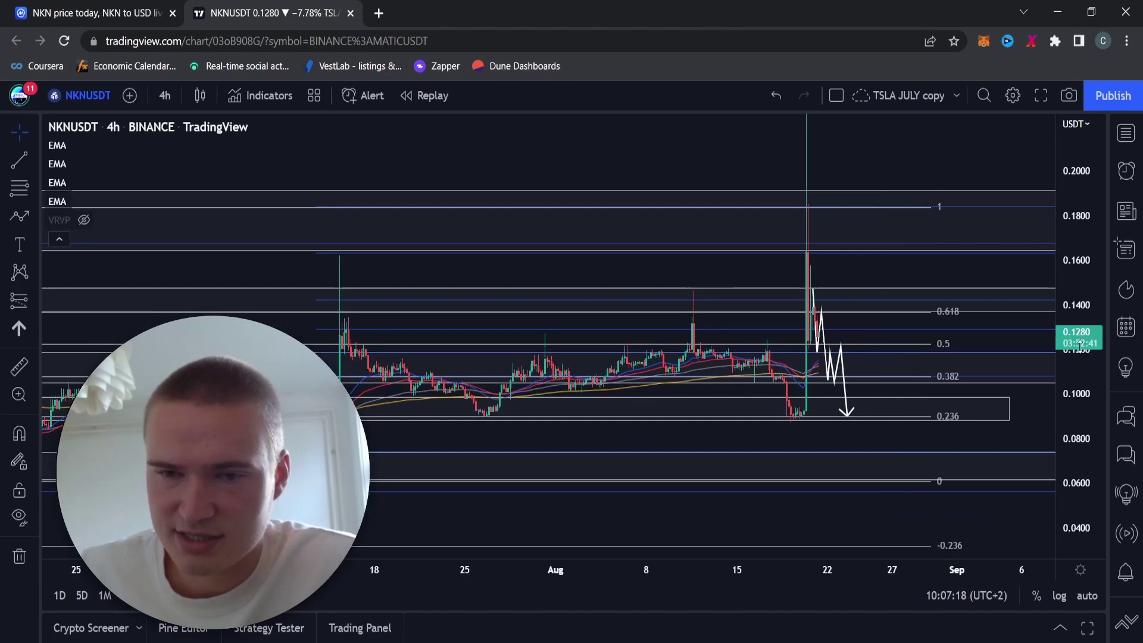
{"action": "left_click_drag", "start_coordinate": [1080, 346], "coordinate": [1080, 290]}
{"action": "mouse_move", "coordinate": [906, 256]}
{"action": "left_mouse_down"}
{"action": "mouse_move", "coordinate": [944, 242]}
{"action": "mouse_move", "coordinate": [867, 230]}
{"action": "left_mouse_up"}
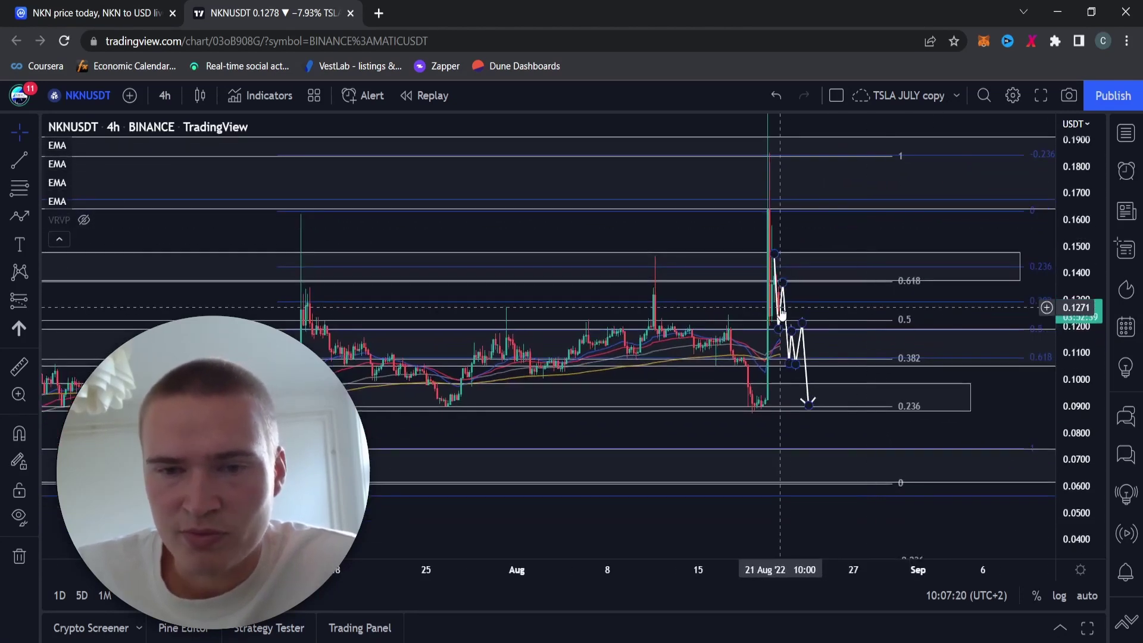
{"action": "left_click_drag", "start_coordinate": [780, 312], "coordinate": [792, 314]}
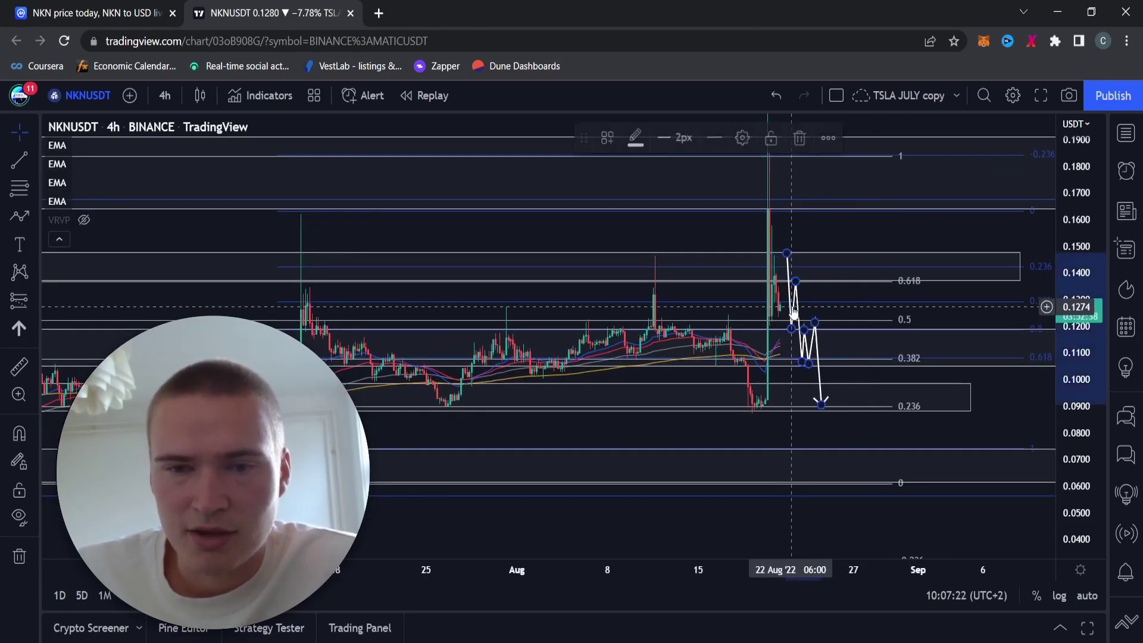
{"action": "left_click", "coordinate": [808, 240]}
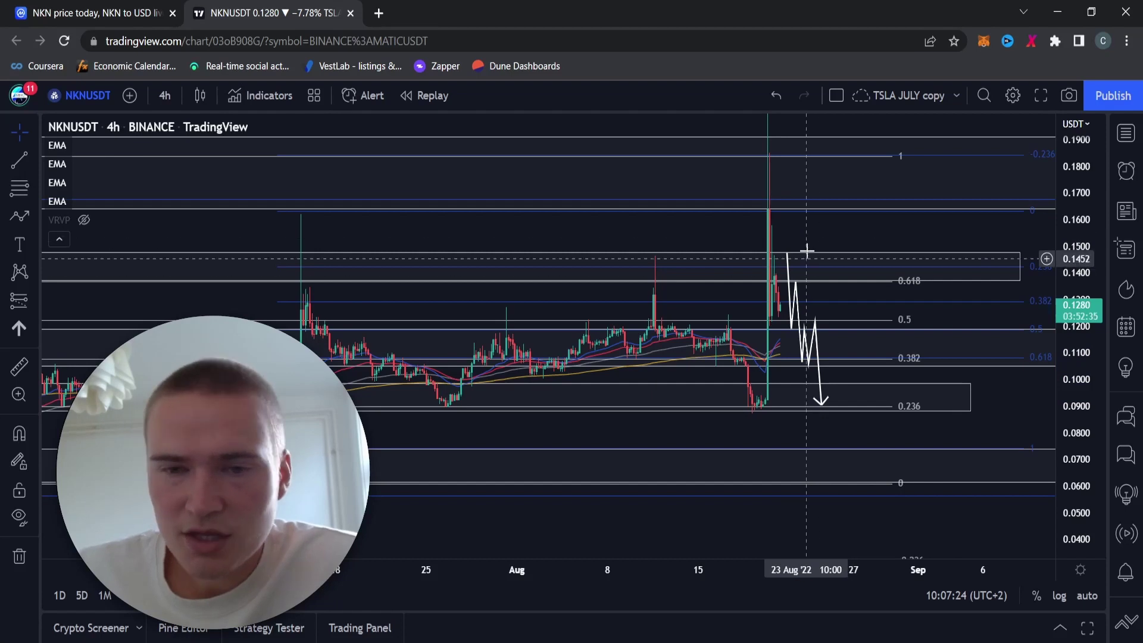
- Switch to CoinMarketCap and review NKN's current price, market cap and volume
{"action": "left_click", "coordinate": [71, 13]}
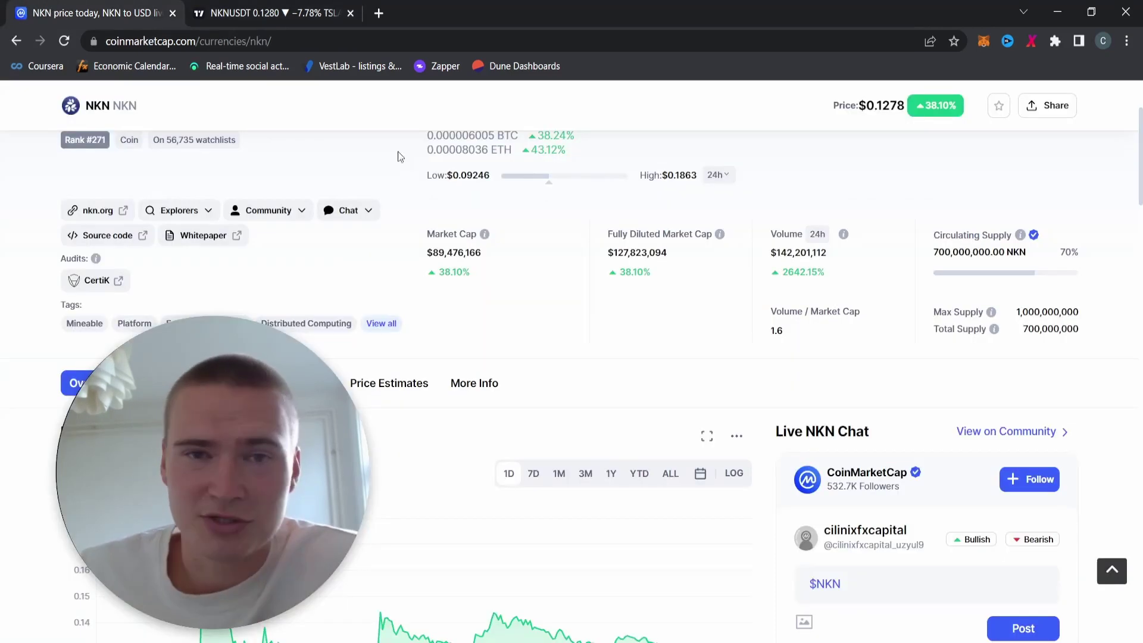
{"action": "scroll", "coordinate": [452, 208], "scroll_direction": "up", "scroll_amount": 3}
- Return to TradingView and shift the white zigzag projection about half a day back, closer to the latest candles
{"action": "left_click", "coordinate": [273, 13]}
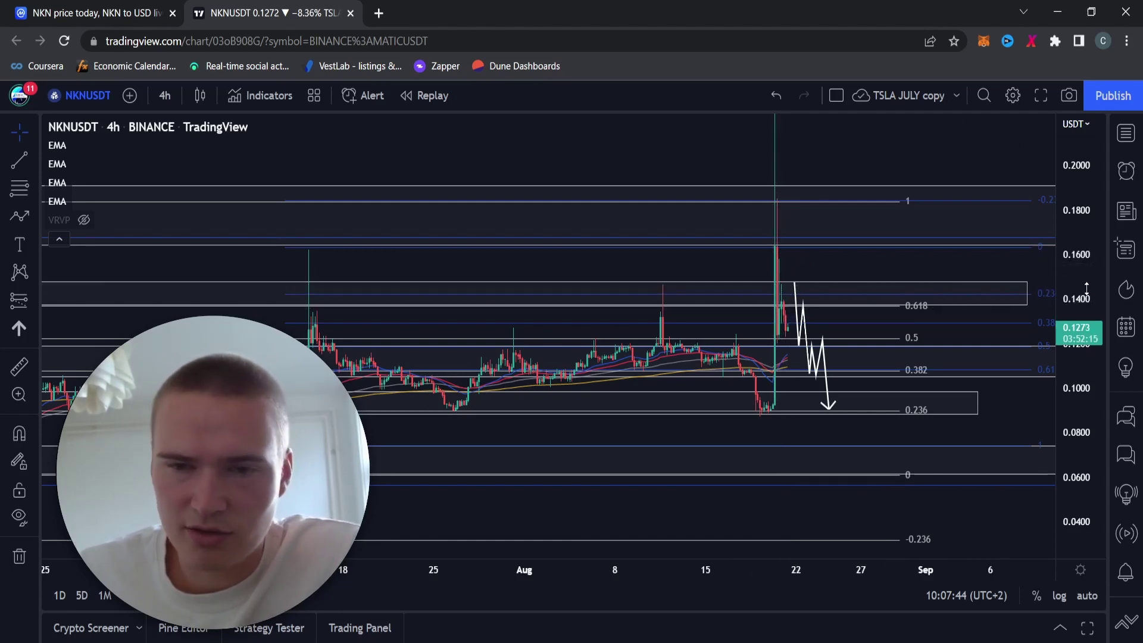
{"action": "left_click_drag", "start_coordinate": [1087, 287], "coordinate": [1087, 304]}
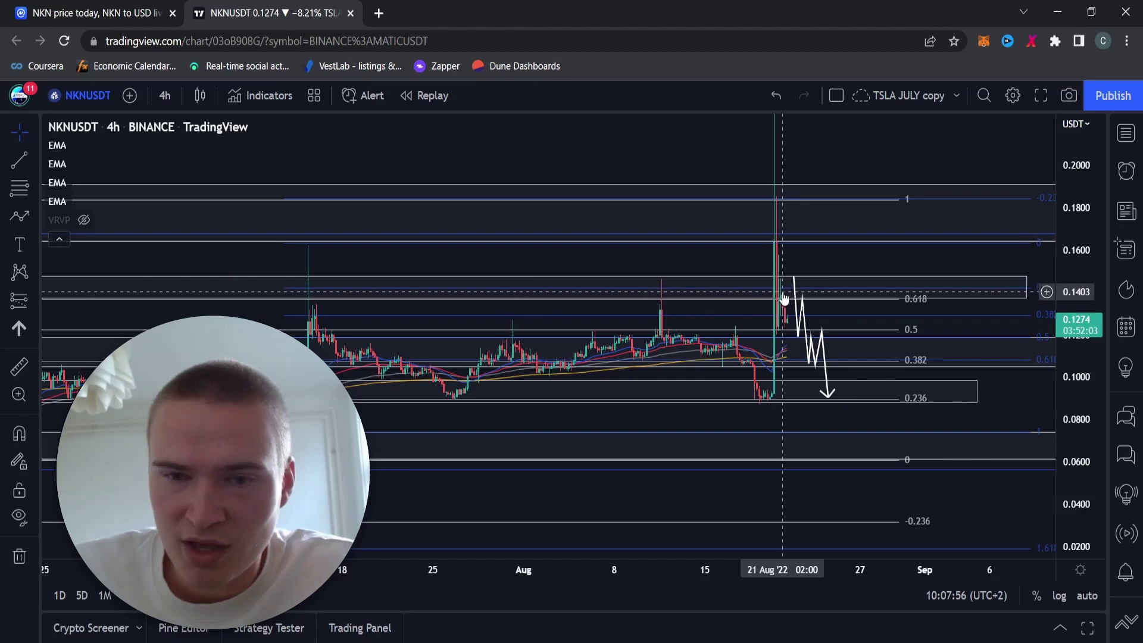
{"action": "left_click_drag", "start_coordinate": [793, 260], "coordinate": [737, 242]}
{"action": "left_click_drag", "start_coordinate": [1081, 347], "coordinate": [1075, 285]}
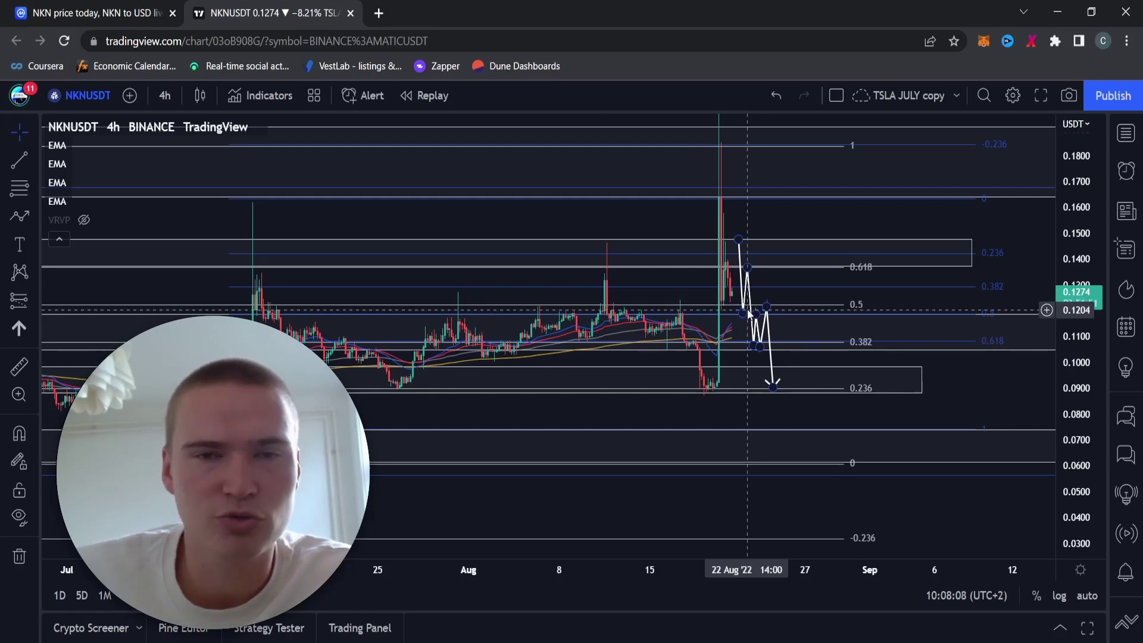
{"action": "left_click_drag", "start_coordinate": [742, 300], "coordinate": [738, 295]}
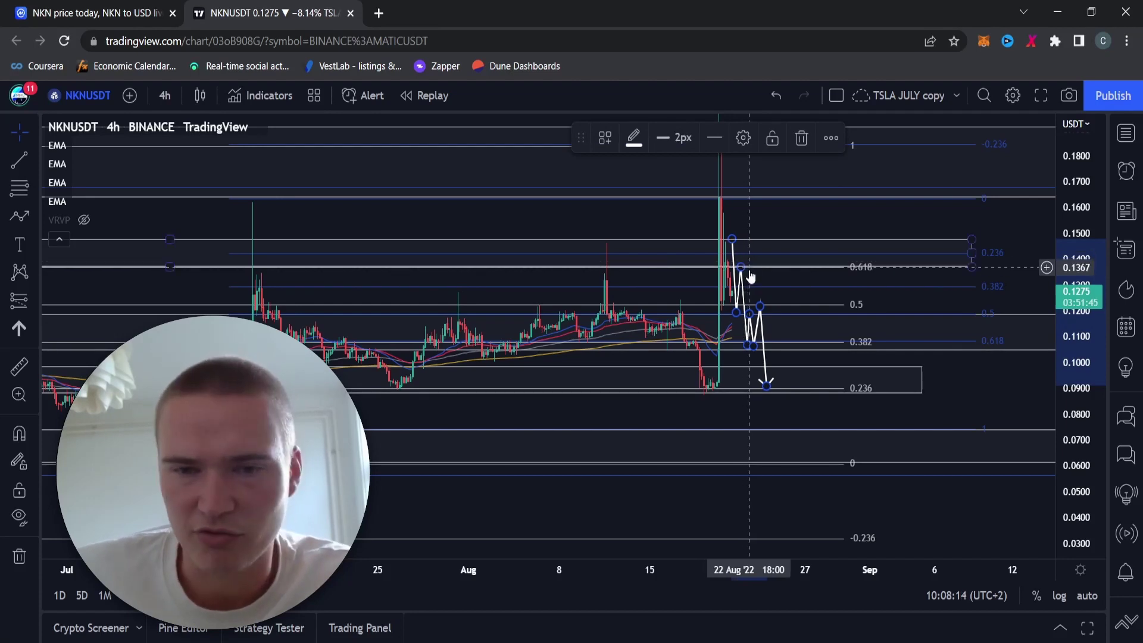
{"action": "left_click_drag", "start_coordinate": [762, 277], "coordinate": [764, 279]}
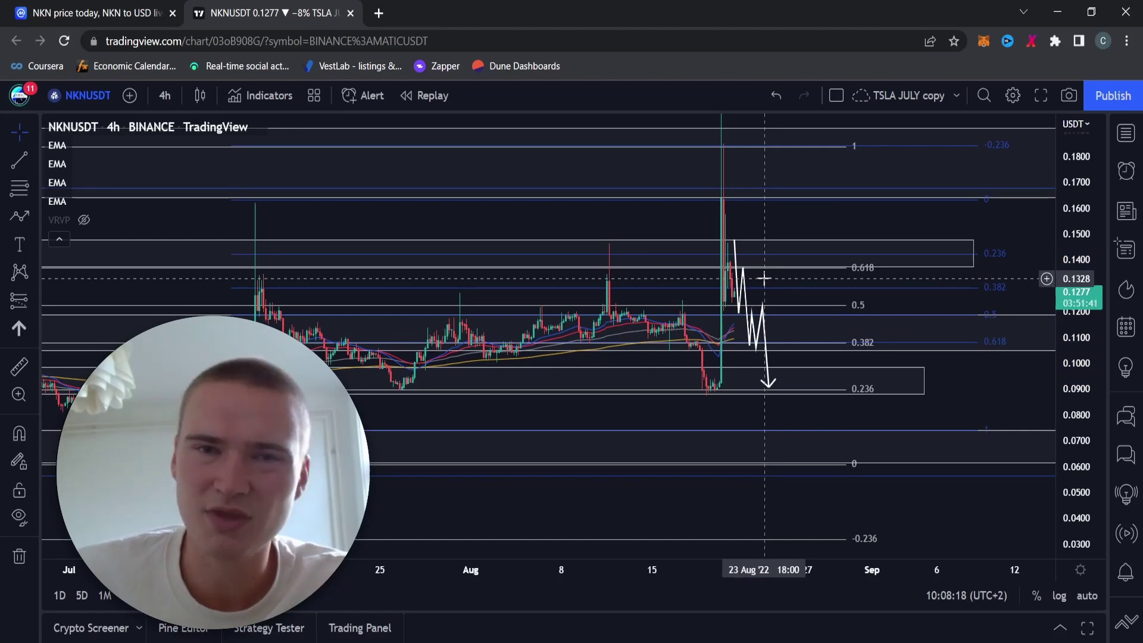
- Examine the projection's turning points against the 0.382 and 0.5 Fibonacci levels at a larger price scale
{"action": "left_click", "coordinate": [761, 305]}
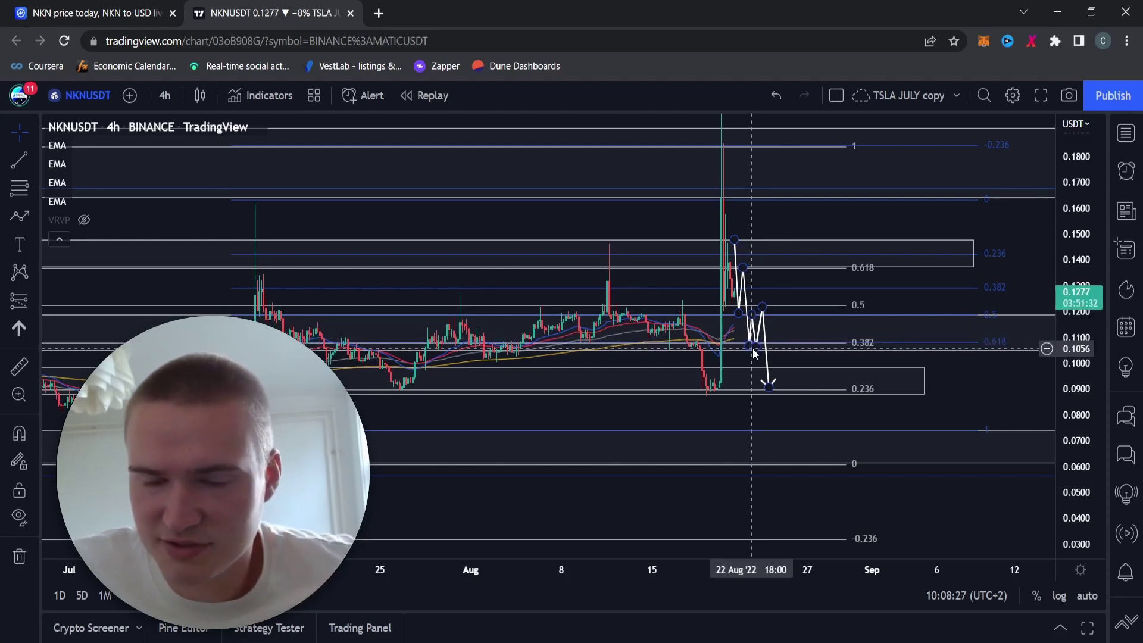
{"action": "left_click_drag", "start_coordinate": [1078, 362], "coordinate": [1079, 243]}
{"action": "left_click_drag", "start_coordinate": [759, 364], "coordinate": [794, 352]}
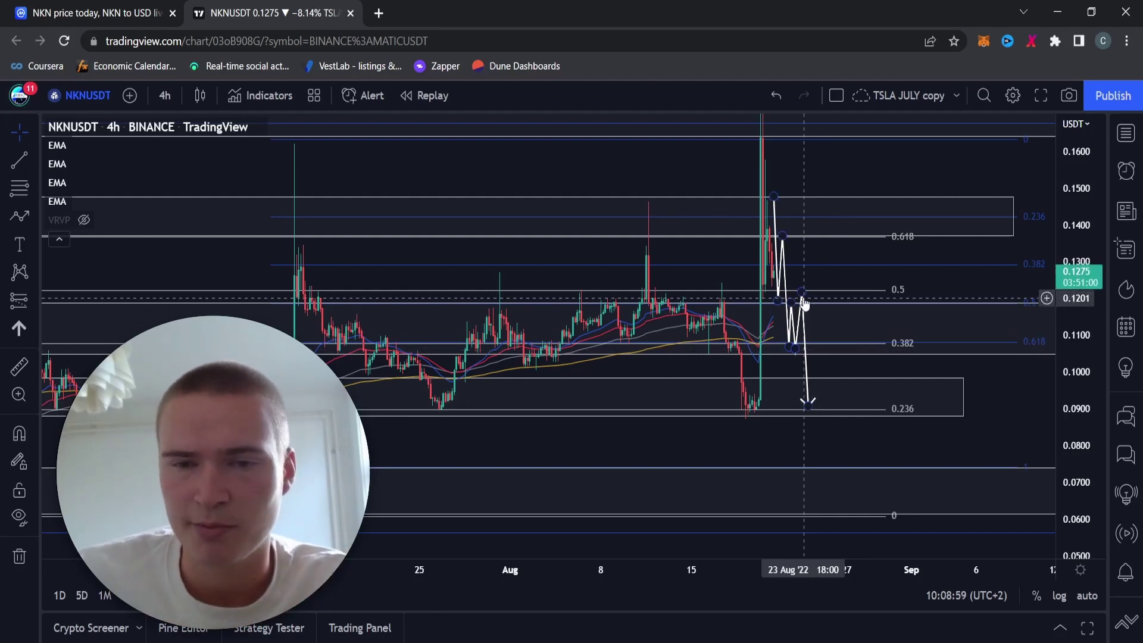
- Look up btc on CoinMarketCap, open the overall cryptocurrency ranking and review the recent market performance
{"action": "key", "text": "ctrl+Tab"}
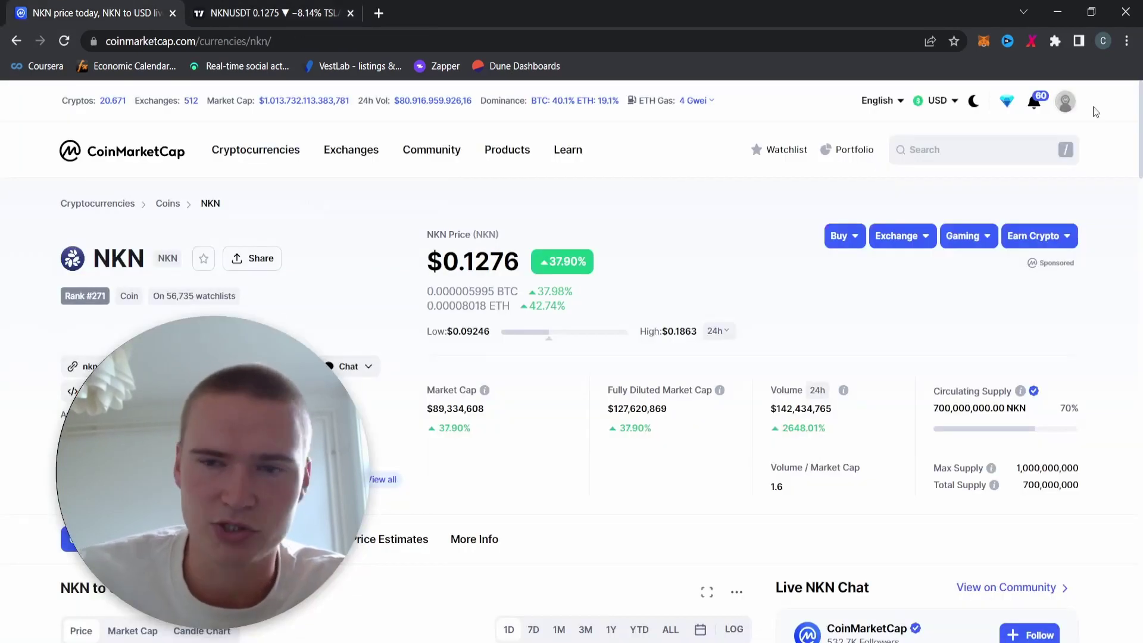
{"action": "type", "text": "btc"}
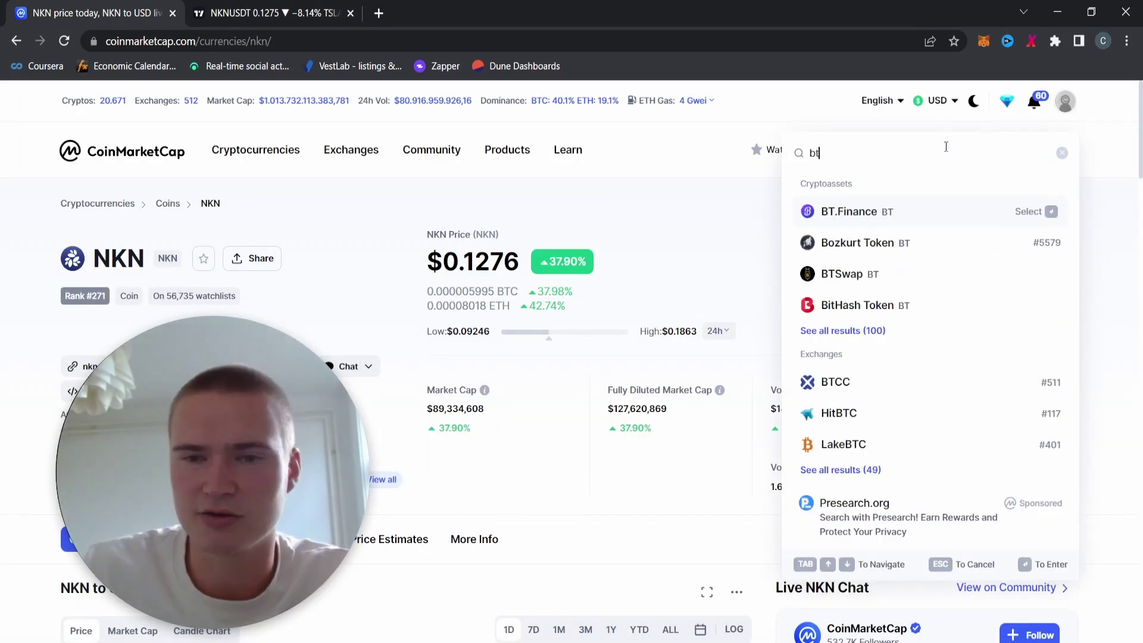
{"action": "key", "text": "Return"}
{"action": "left_click", "coordinate": [278, 154]}
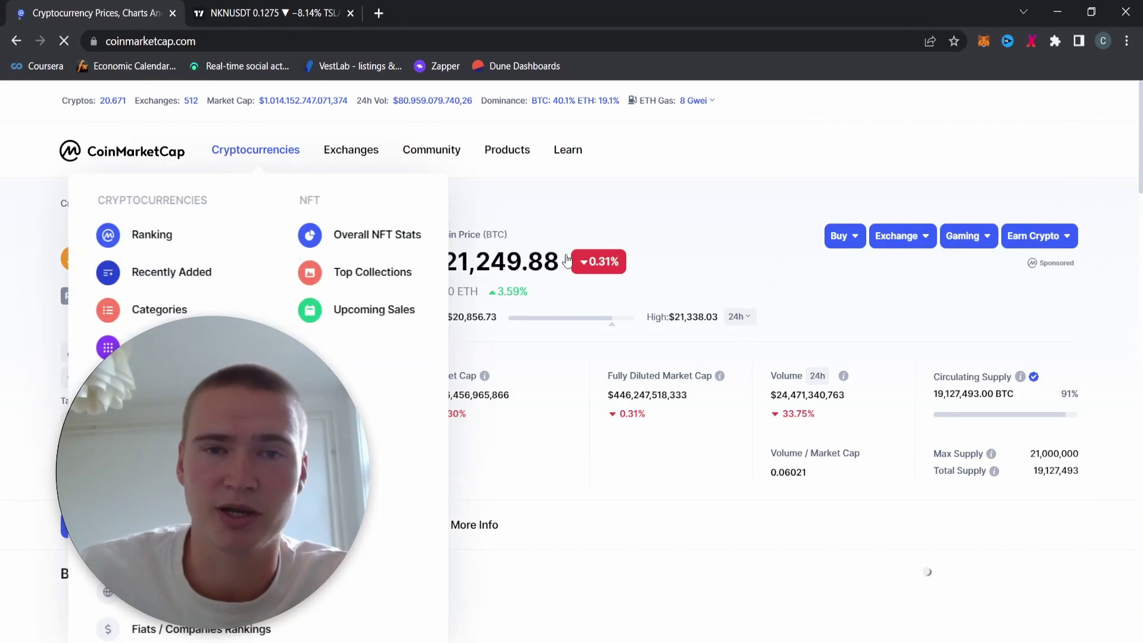
{"action": "scroll", "coordinate": [490, 394], "scroll_direction": "down", "scroll_amount": 5}
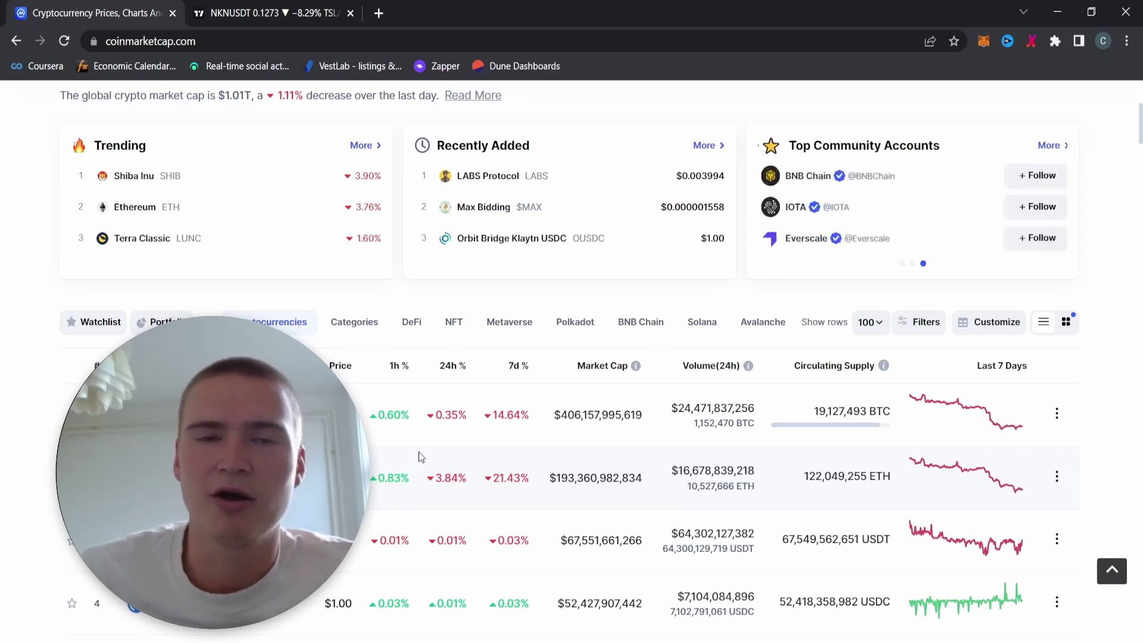
- Return to TradingView and move the projection's arrow tip down to the 0.236 Fibonacci level, at about 0.09
{"action": "left_click", "coordinate": [286, 13]}
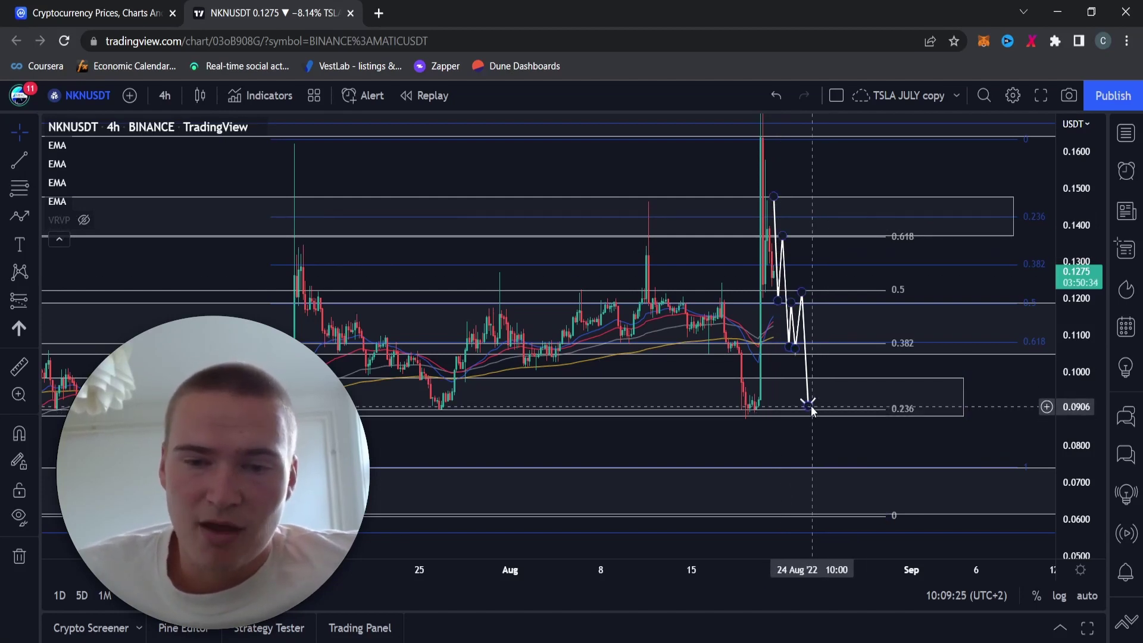
{"action": "left_click_drag", "start_coordinate": [806, 401], "coordinate": [812, 413]}
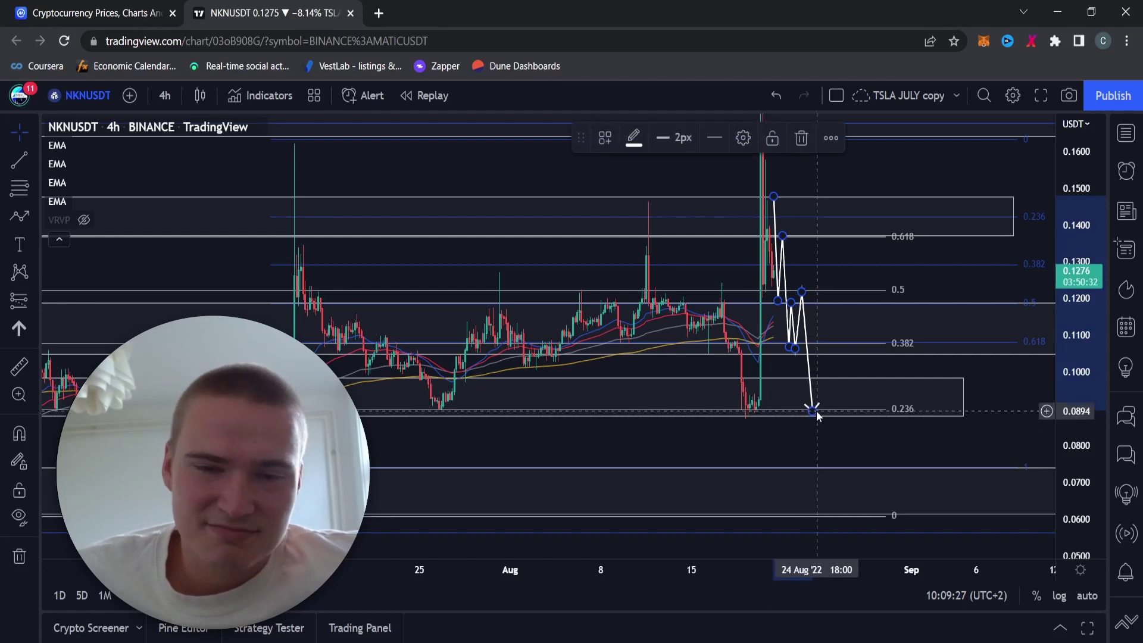